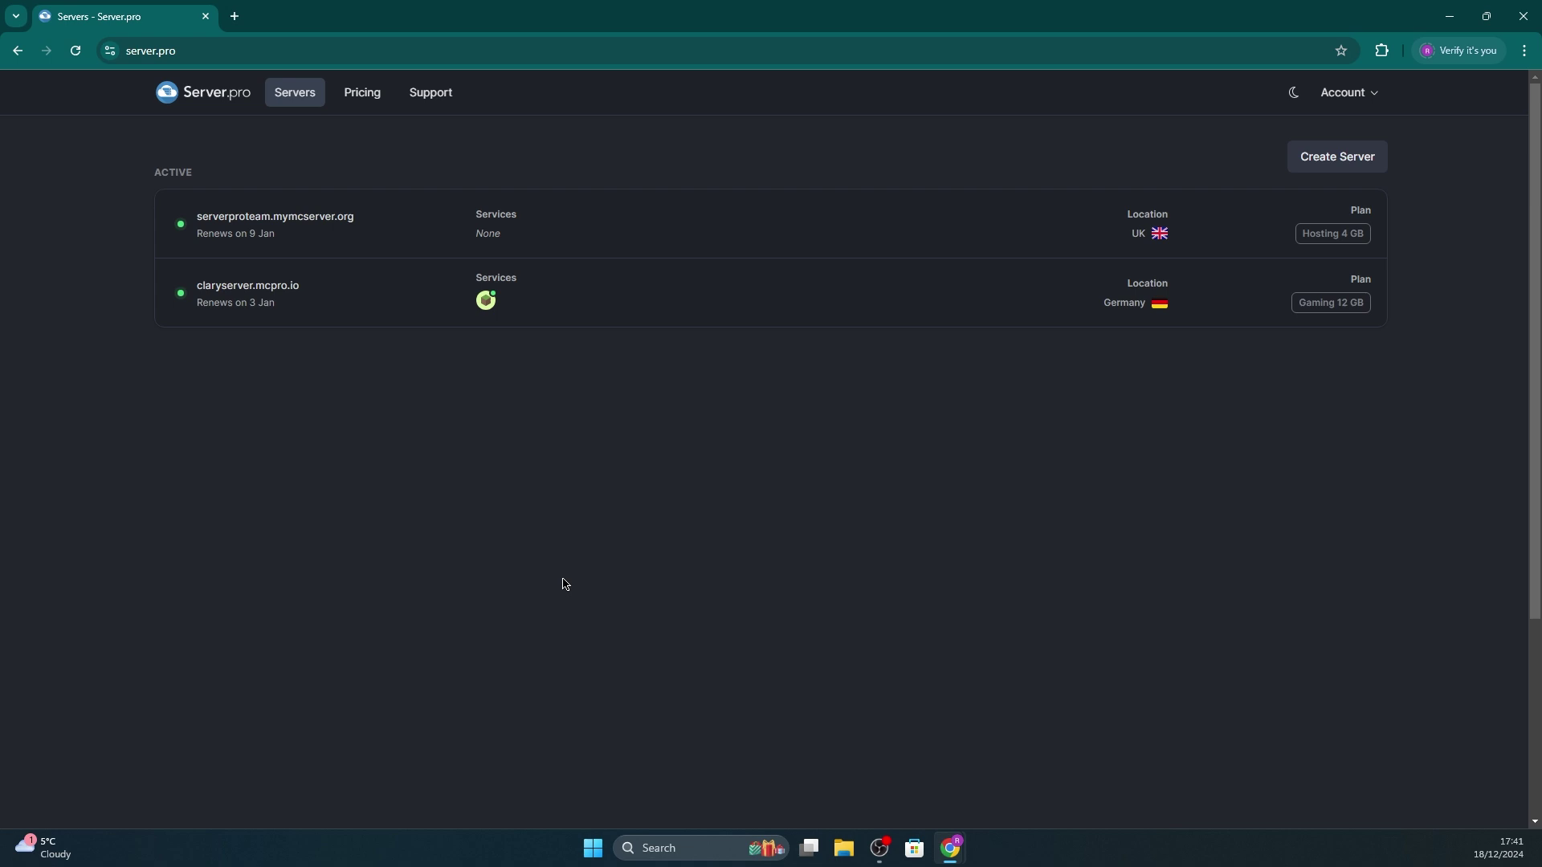
- Open the claryserver.mcpro.io server dashboard and then its Minecraft service page
{"action": "left_click", "coordinate": [386, 302]}
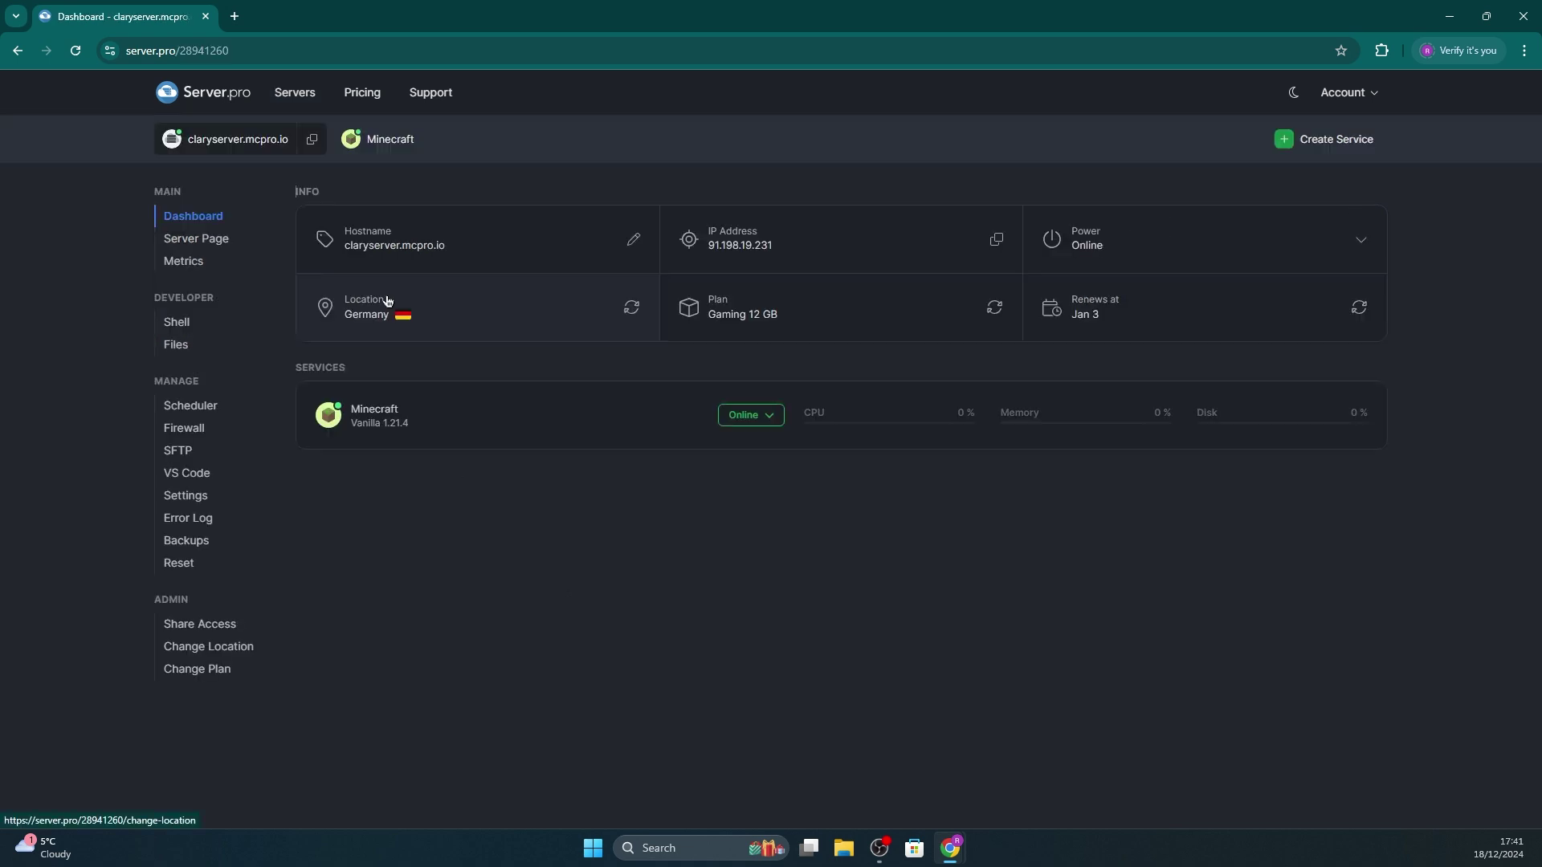
{"action": "left_click", "coordinate": [371, 148]}
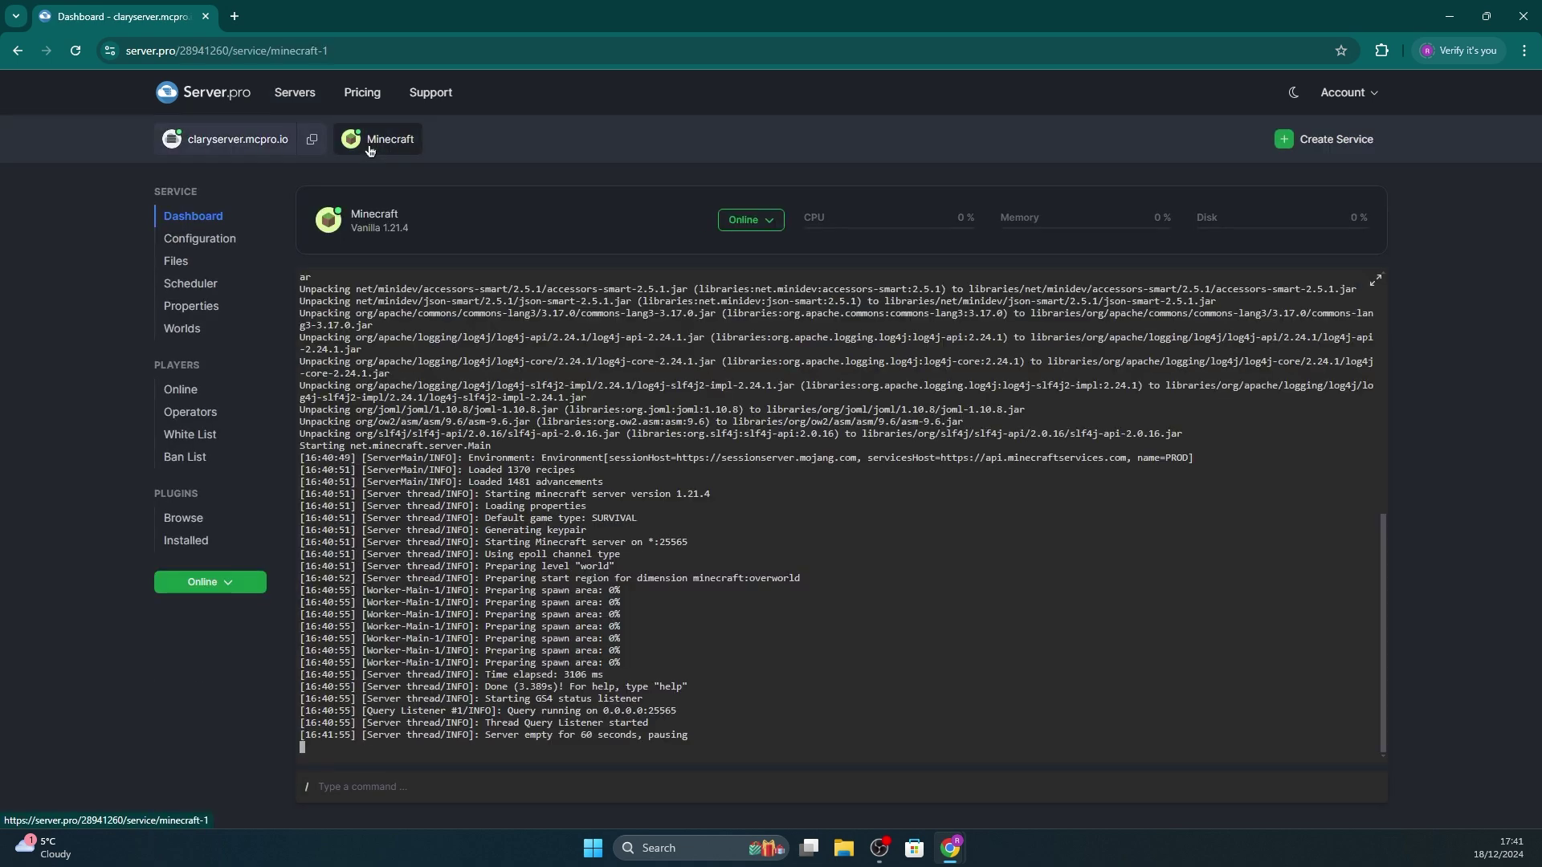
- Set the server type to Vanilla Snapshot, version 24w46a, then save and restart
{"action": "left_click", "coordinate": [220, 247]}
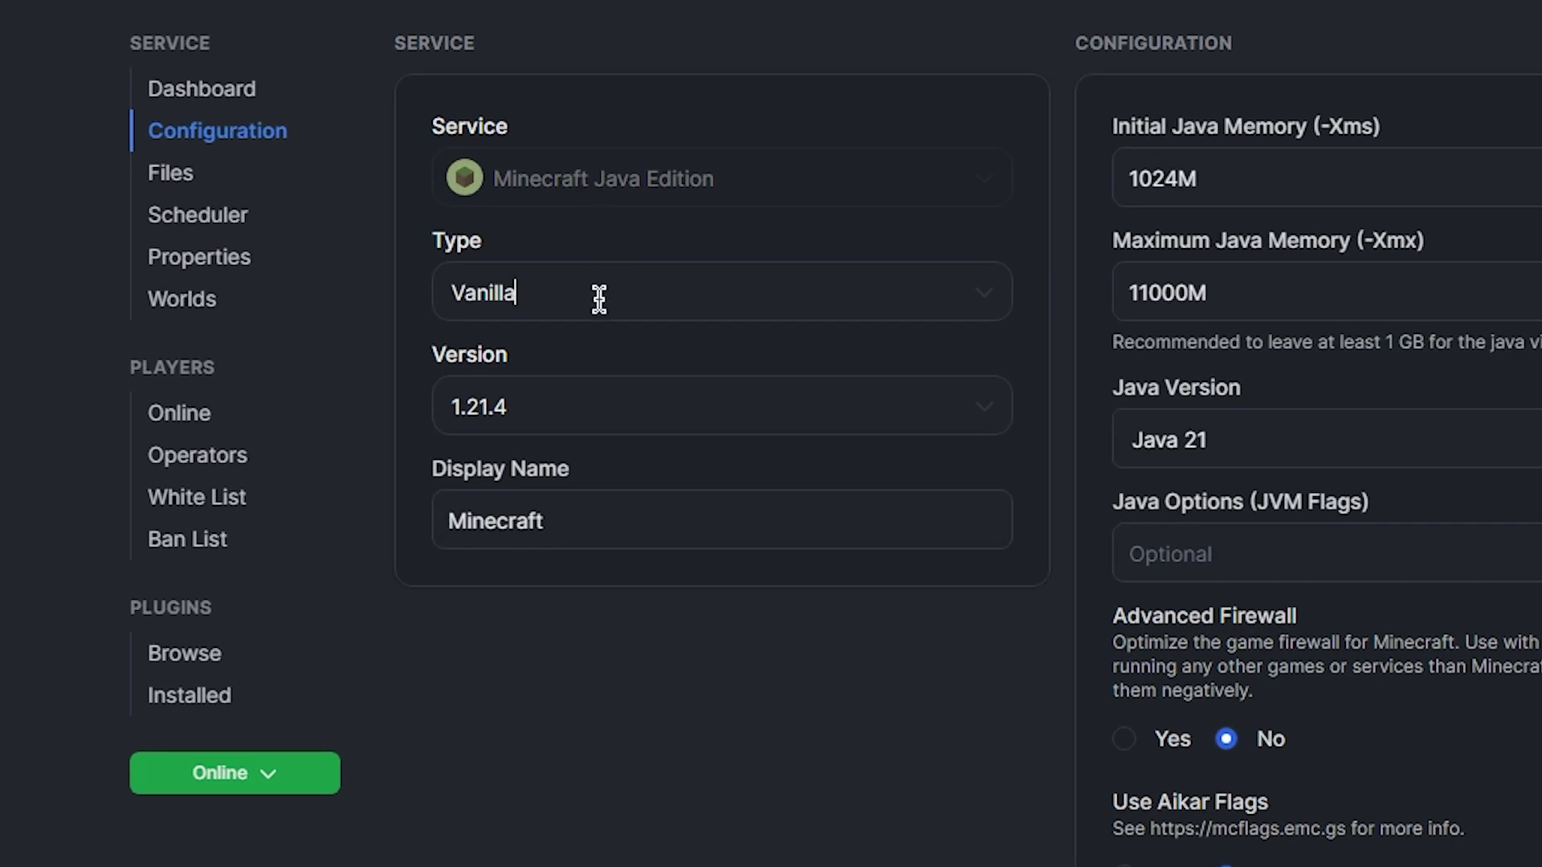
{"action": "left_click", "coordinate": [404, 325]}
{"action": "left_click", "coordinate": [598, 417]}
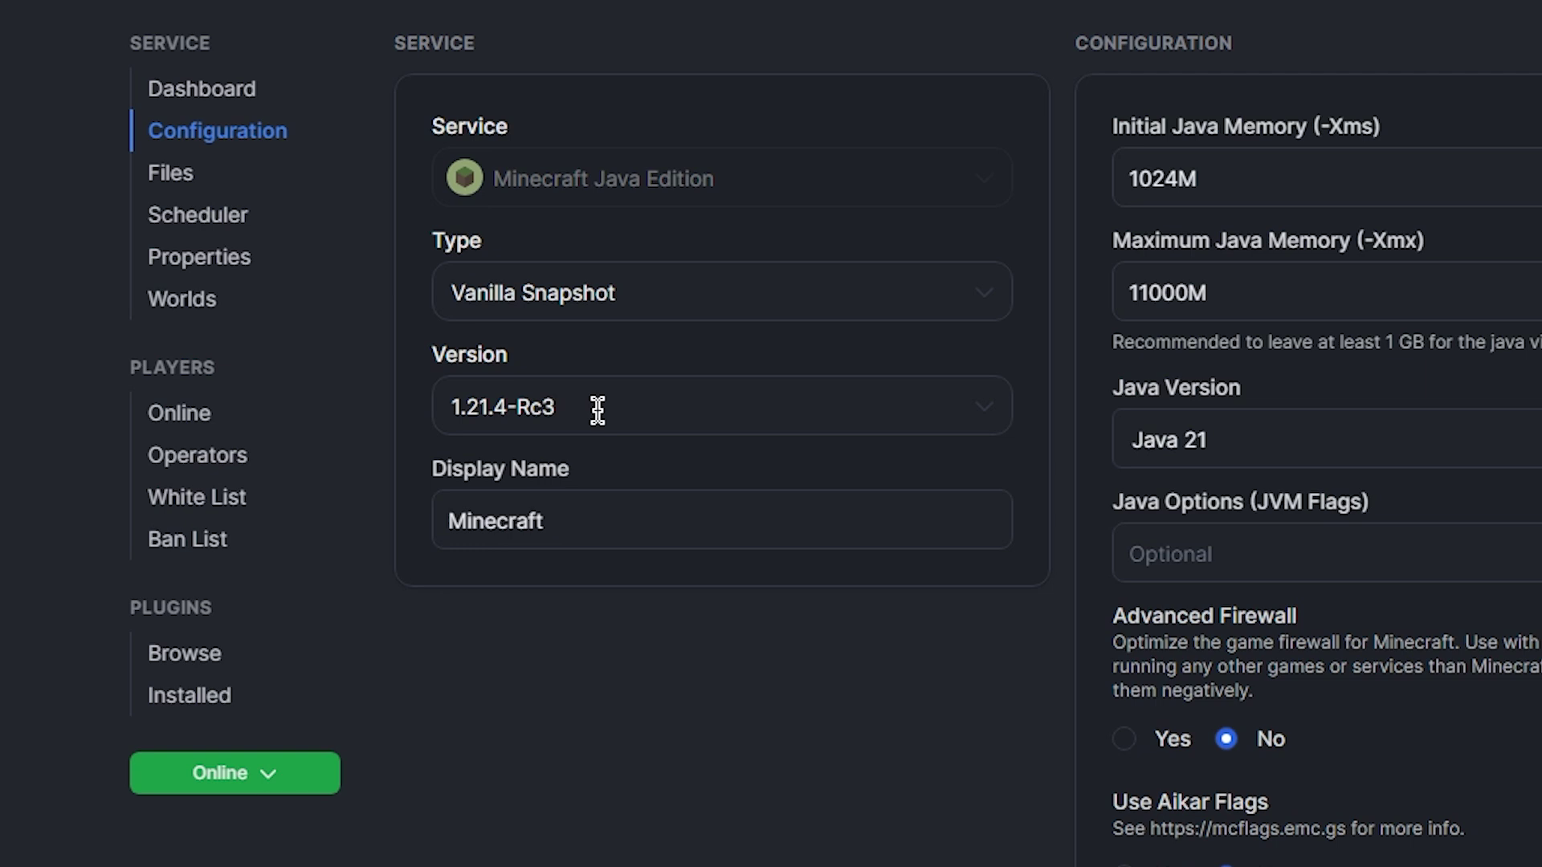
{"action": "left_click", "coordinate": [598, 409]}
{"action": "scroll", "coordinate": [609, 602], "scroll_direction": "down", "scroll_amount": 3}
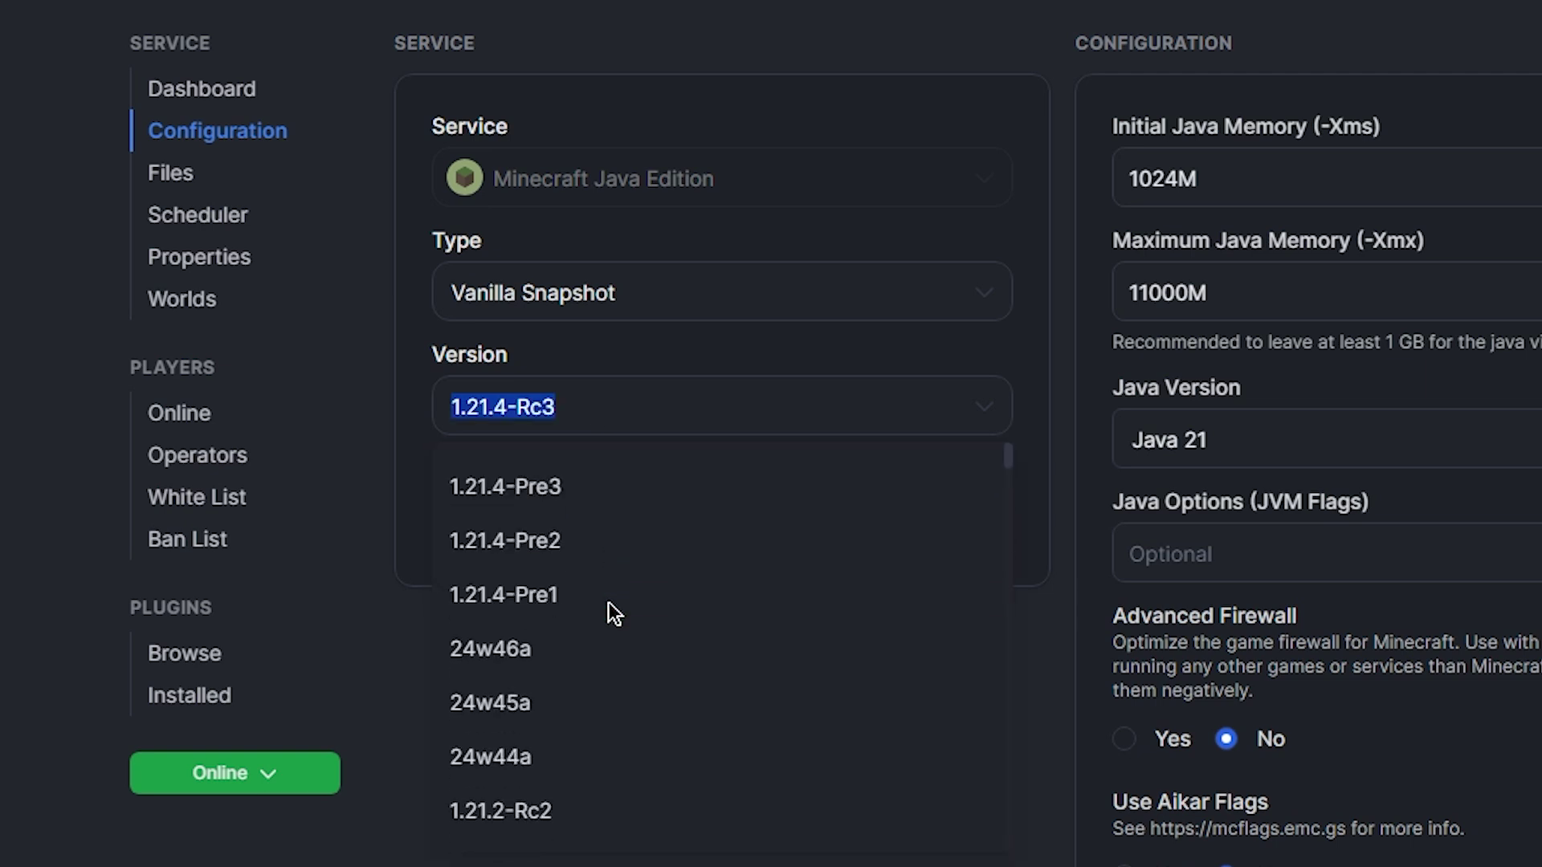
{"action": "left_click", "coordinate": [512, 649]}
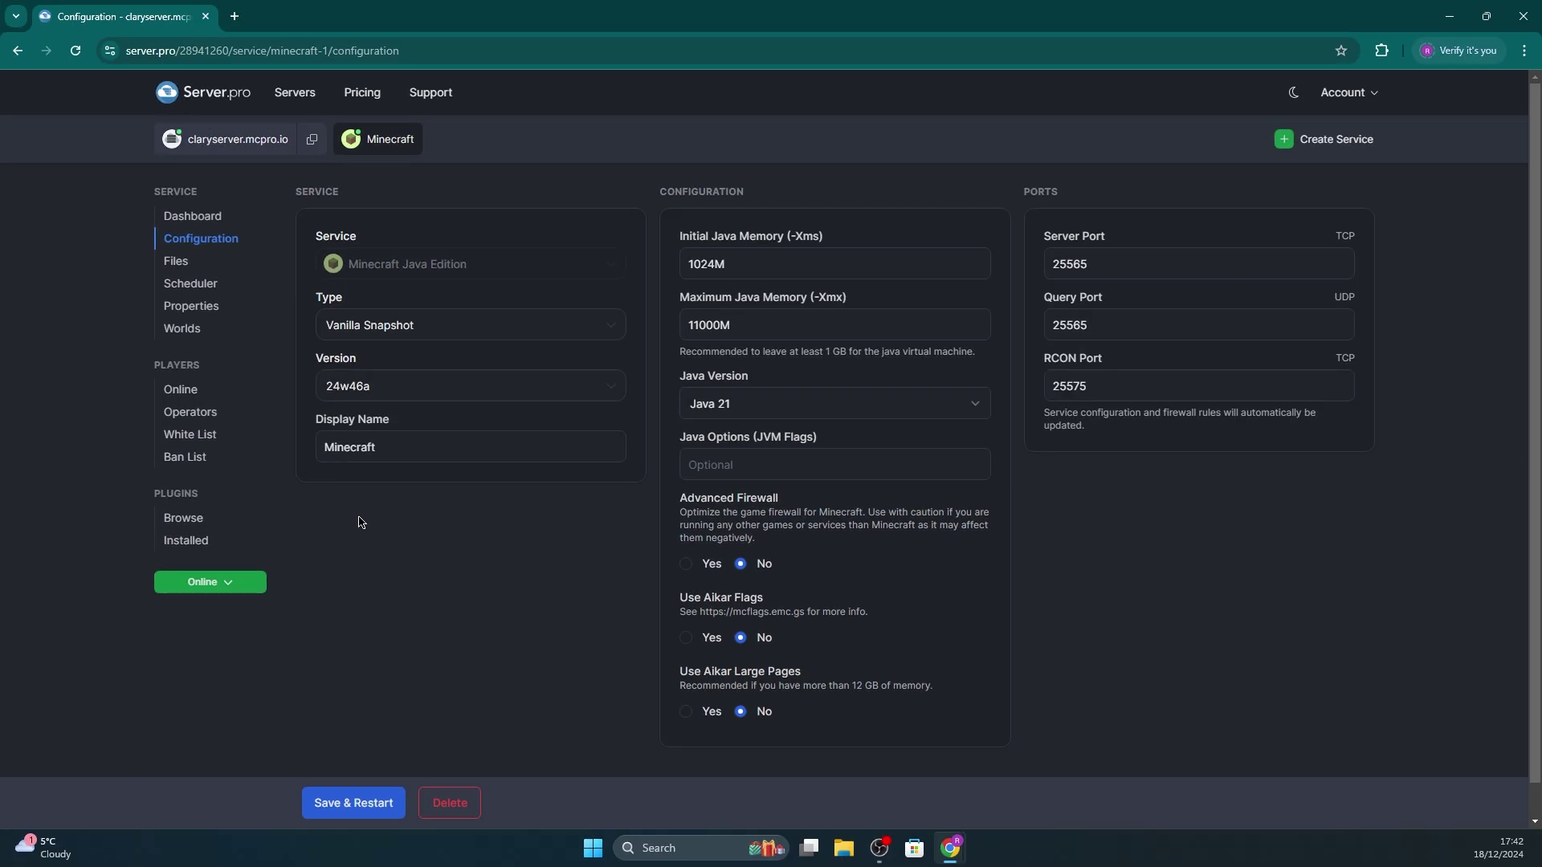
{"action": "left_click", "coordinate": [361, 800]}
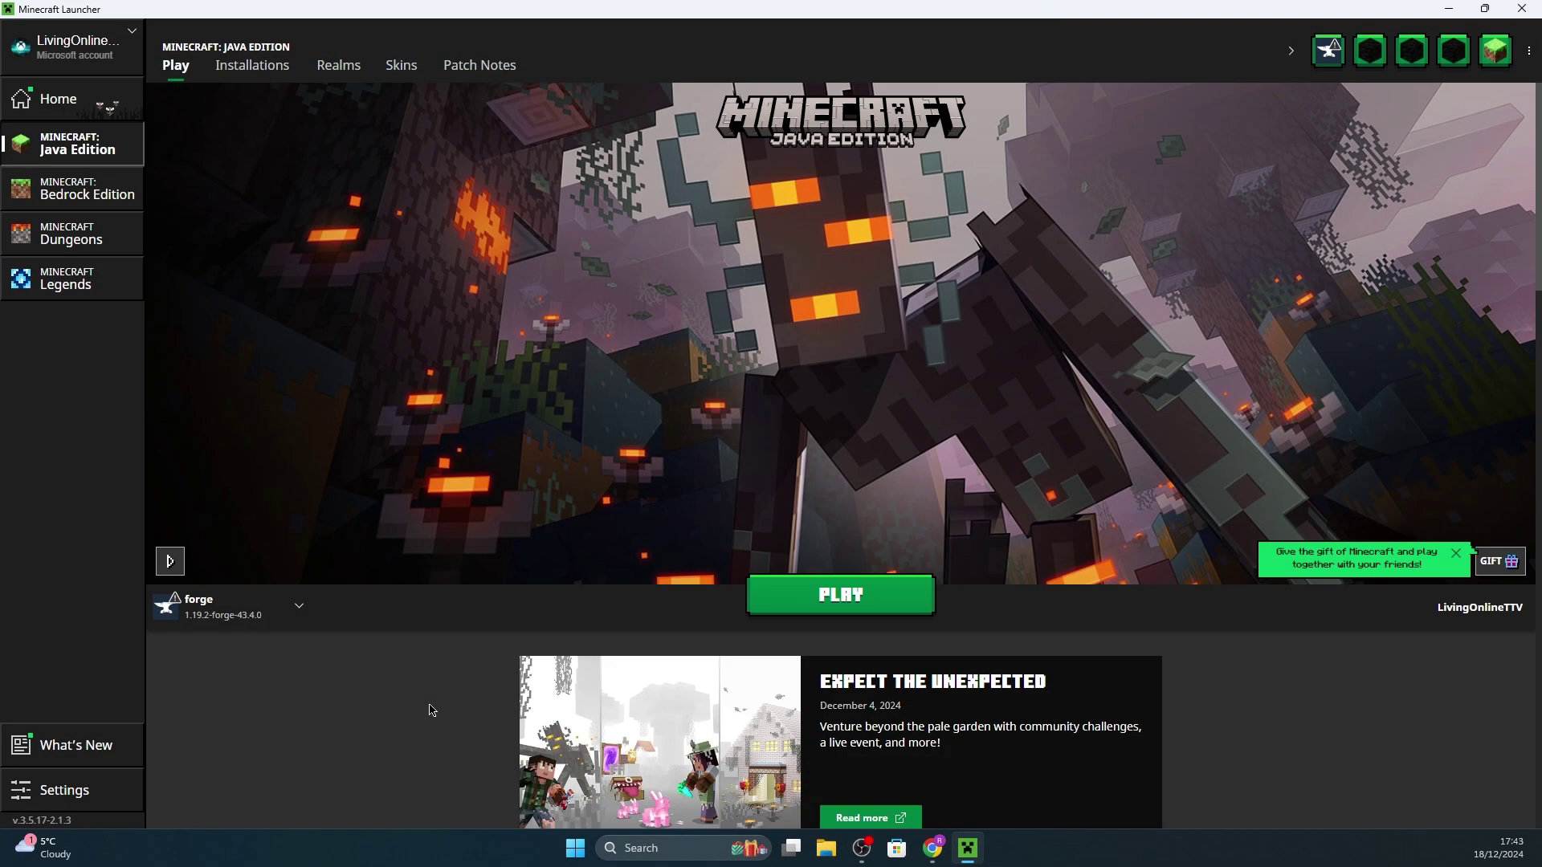
- Create a new launcher installation named 24w46a using snapshot 24w46a
{"action": "left_click", "coordinate": [252, 67]}
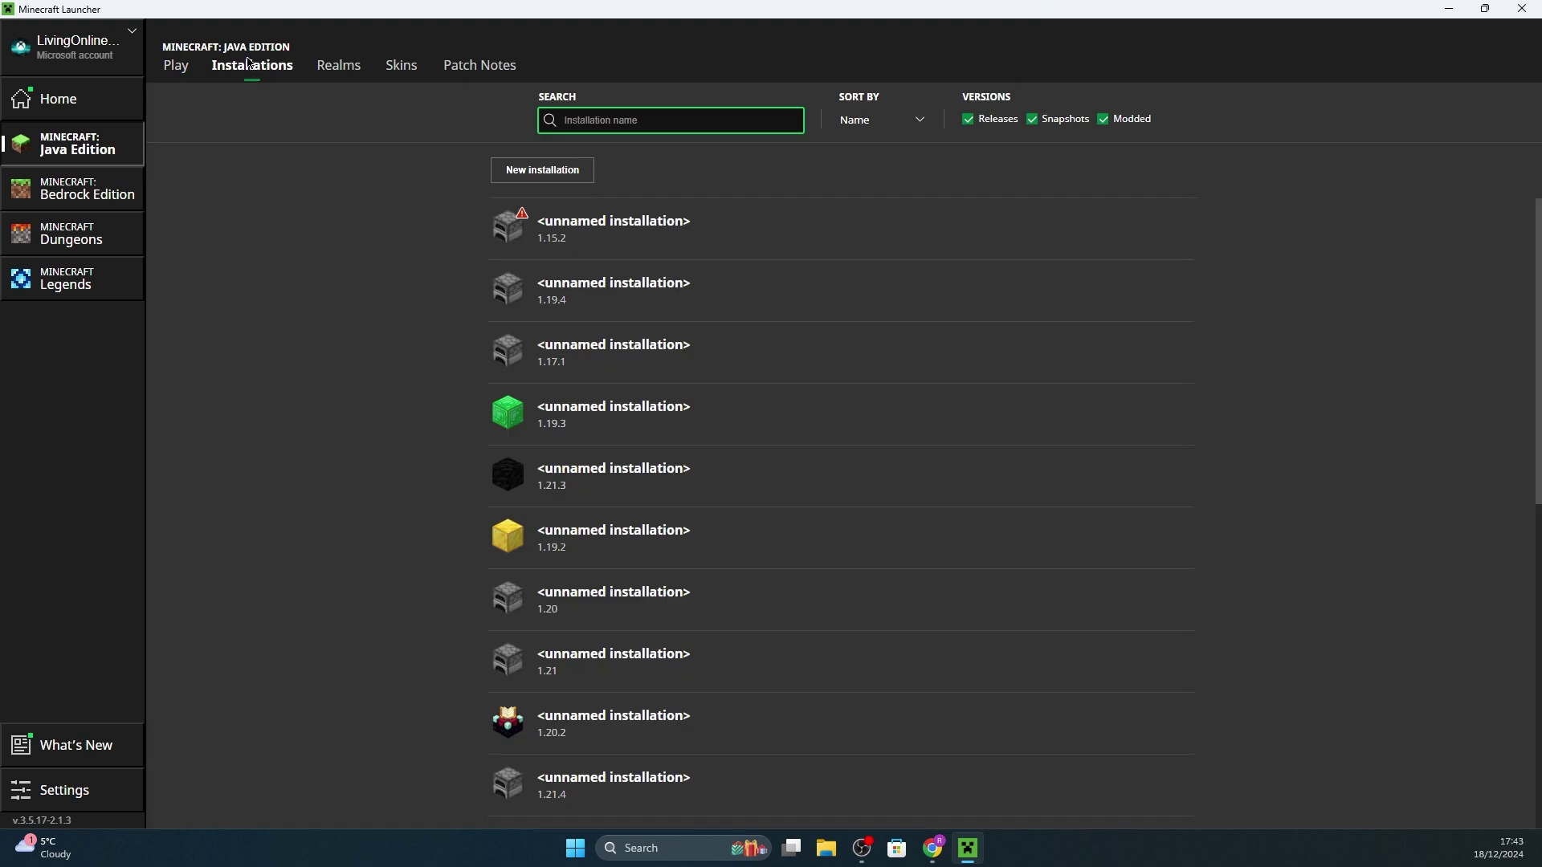
{"action": "left_click", "coordinate": [584, 169]}
{"action": "left_click", "coordinate": [585, 197]}
{"action": "type", "text": "24w46a"}
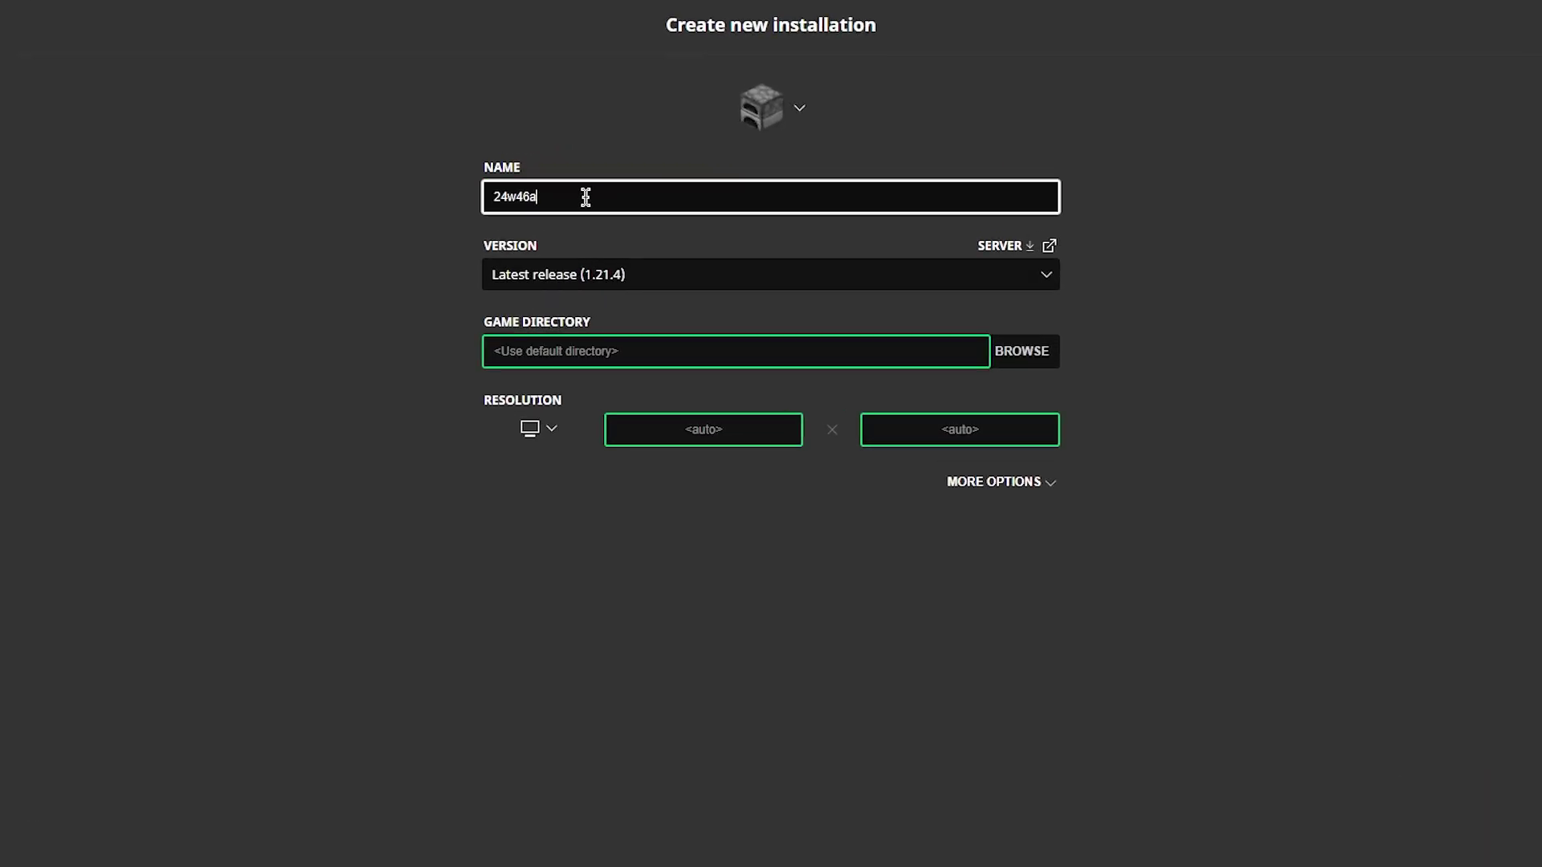
{"action": "left_click", "coordinate": [736, 274]}
{"action": "scroll", "coordinate": [660, 452], "scroll_direction": "down", "scroll_amount": 5}
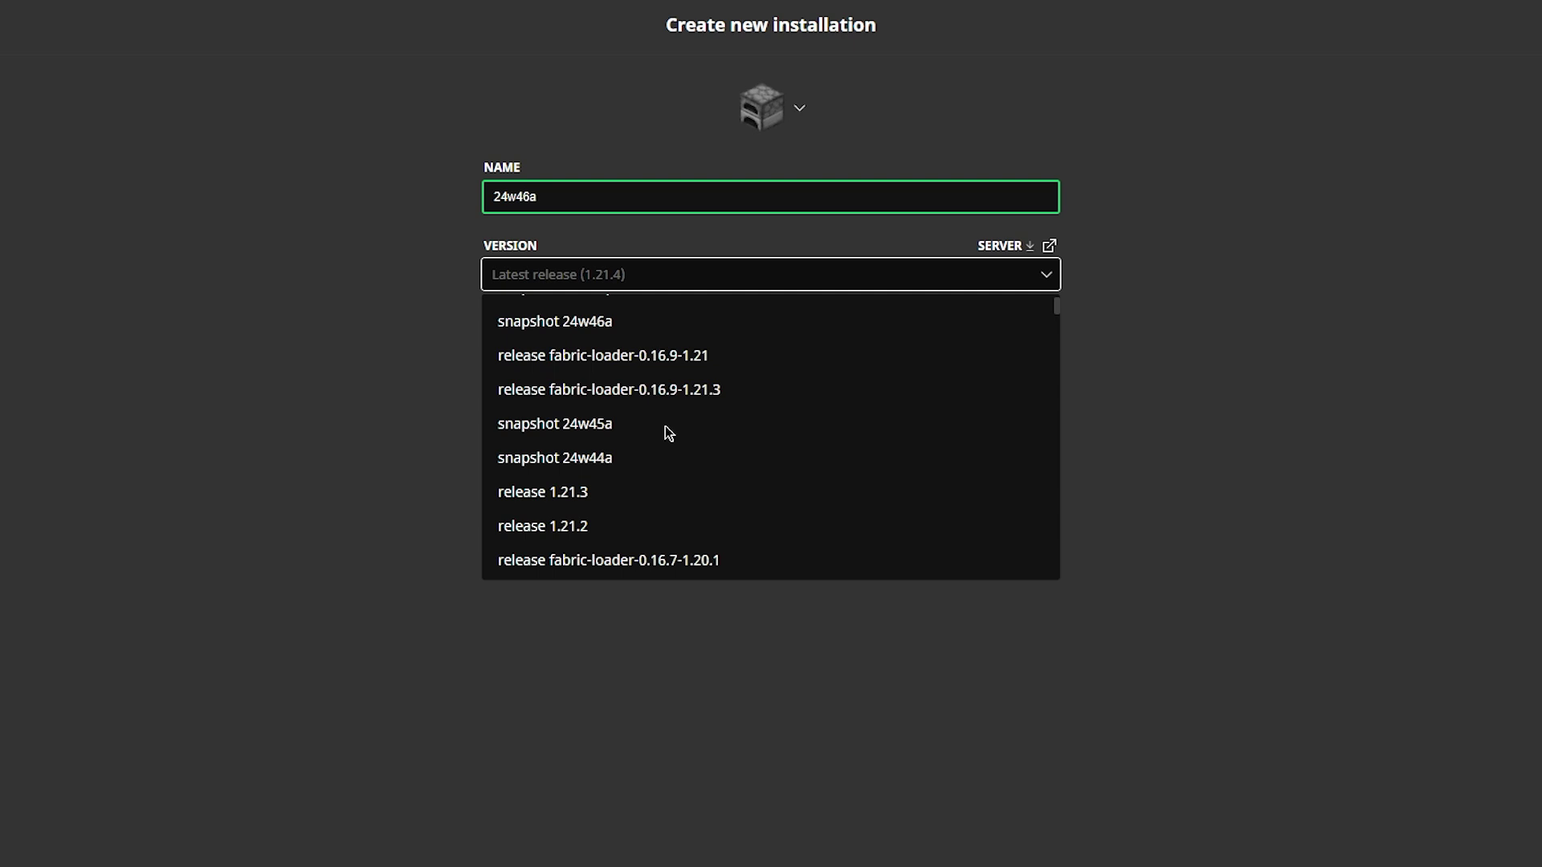
{"action": "type", "text": "24w46a"}
{"action": "left_click", "coordinate": [710, 312]}
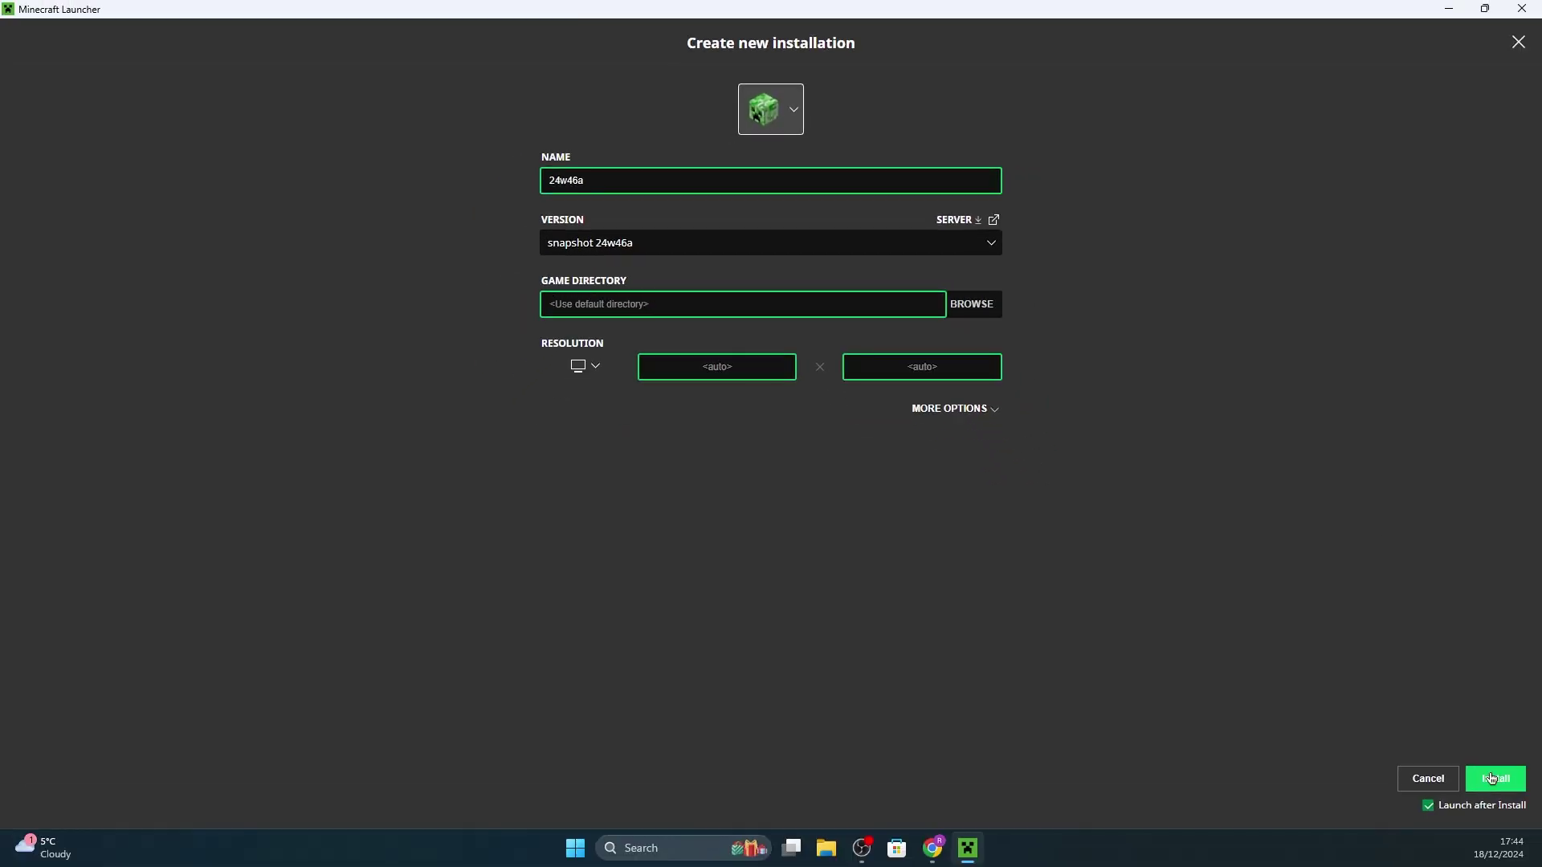
{"action": "left_click", "coordinate": [1491, 778]}
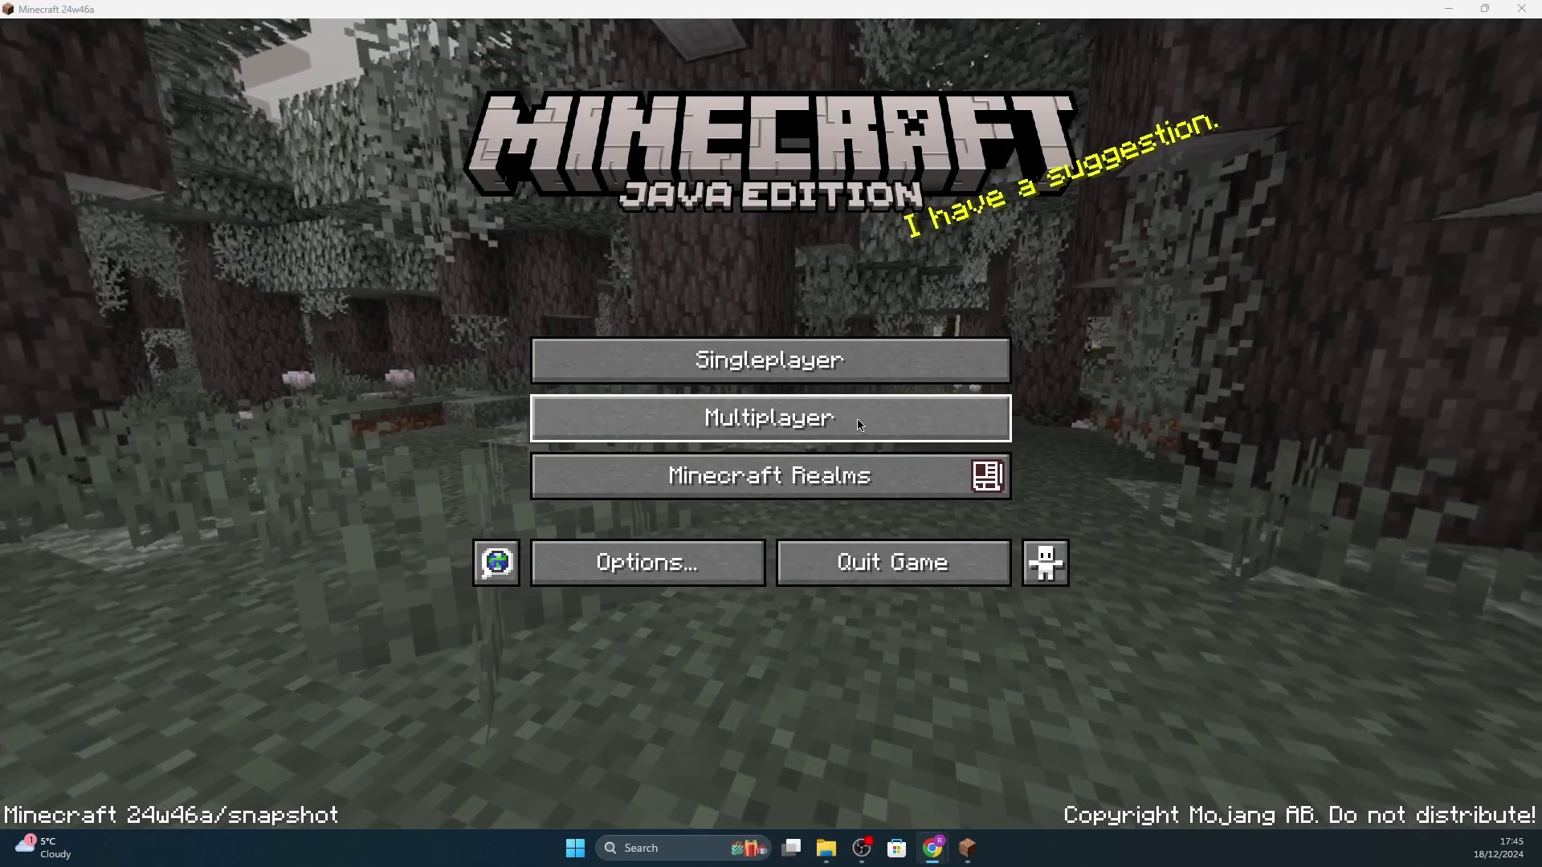
- Add claryserver.mcpro.io as a new entry in the multiplayer server list
{"action": "left_click", "coordinate": [856, 418]}
{"action": "left_click", "coordinate": [1019, 724]}
{"action": "left_click", "coordinate": [651, 309]}
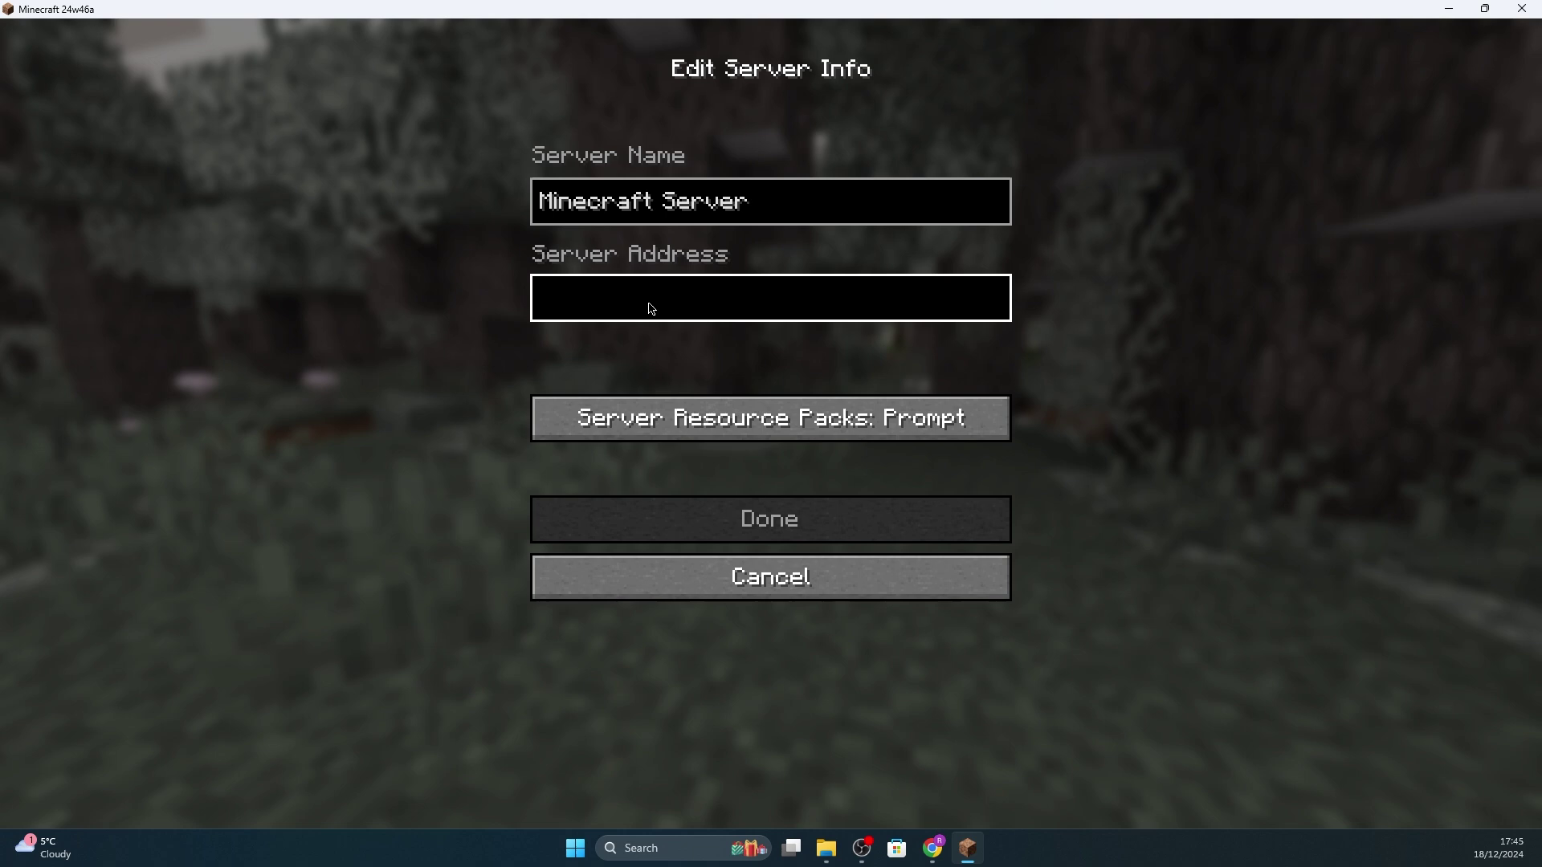
{"action": "type", "text": "claryserver.mcpro.io"}
{"action": "left_click", "coordinate": [732, 518]}
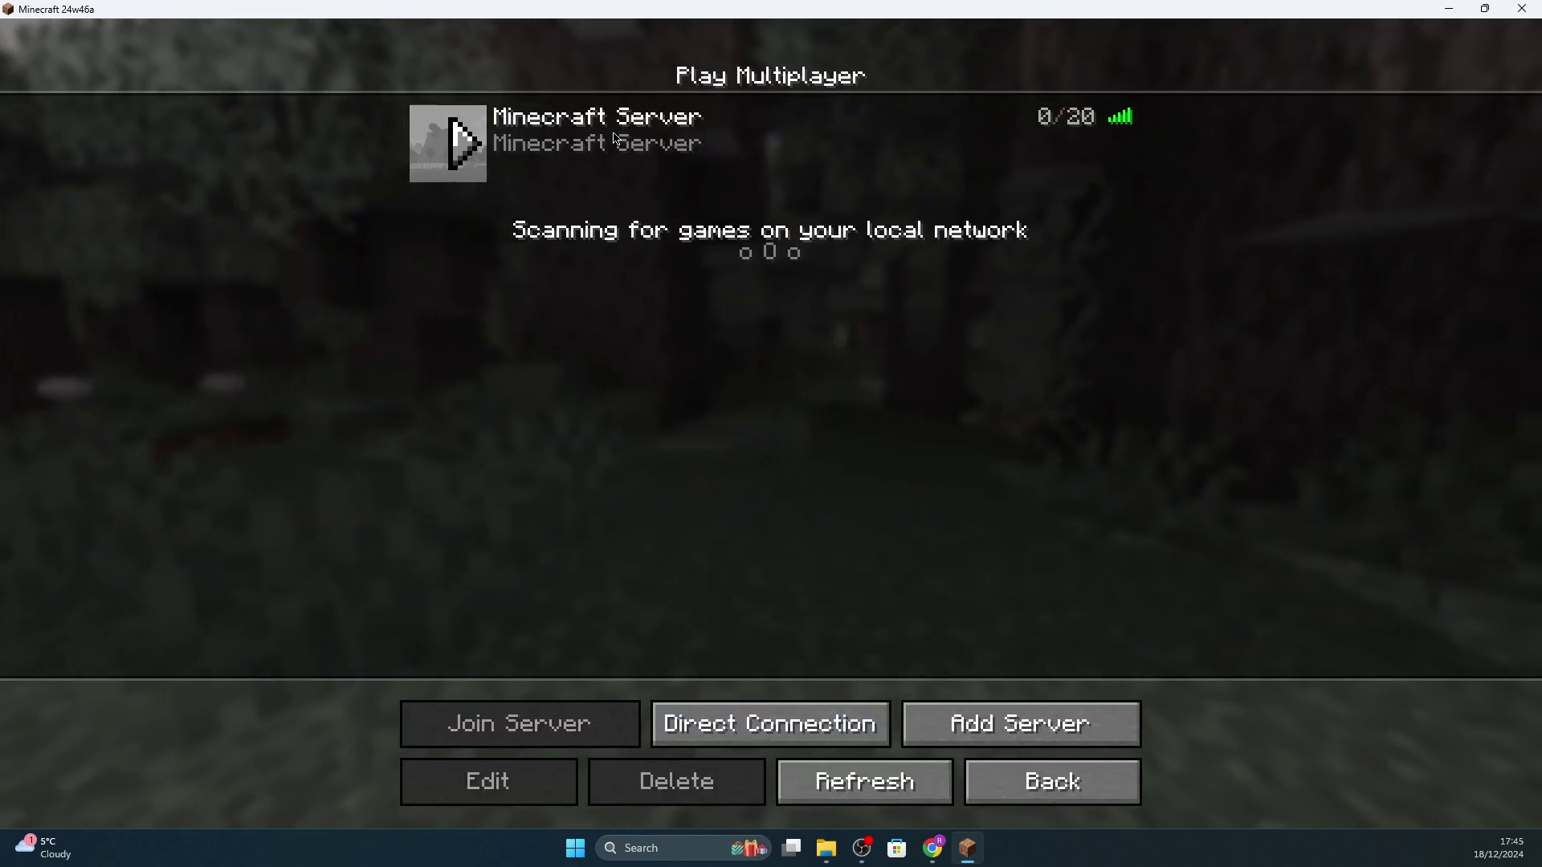
- Join the 24w46a snapshot server from the Minecraft Server entry in the multiplayer list
{"action": "left_click", "coordinate": [448, 143]}
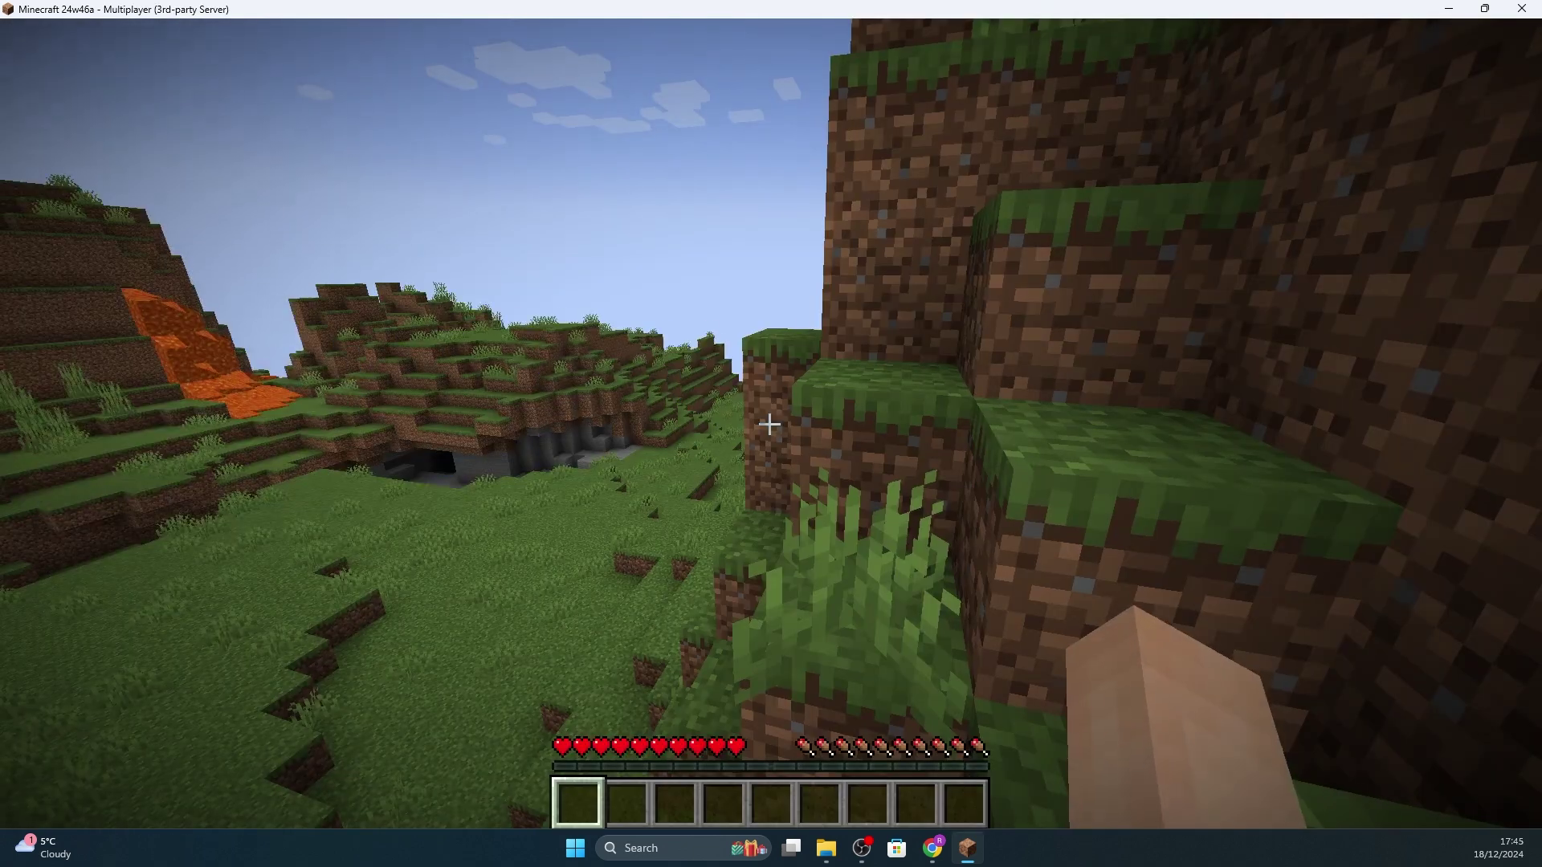
{"action": "type", "text": "/give @s minecraft:p"}
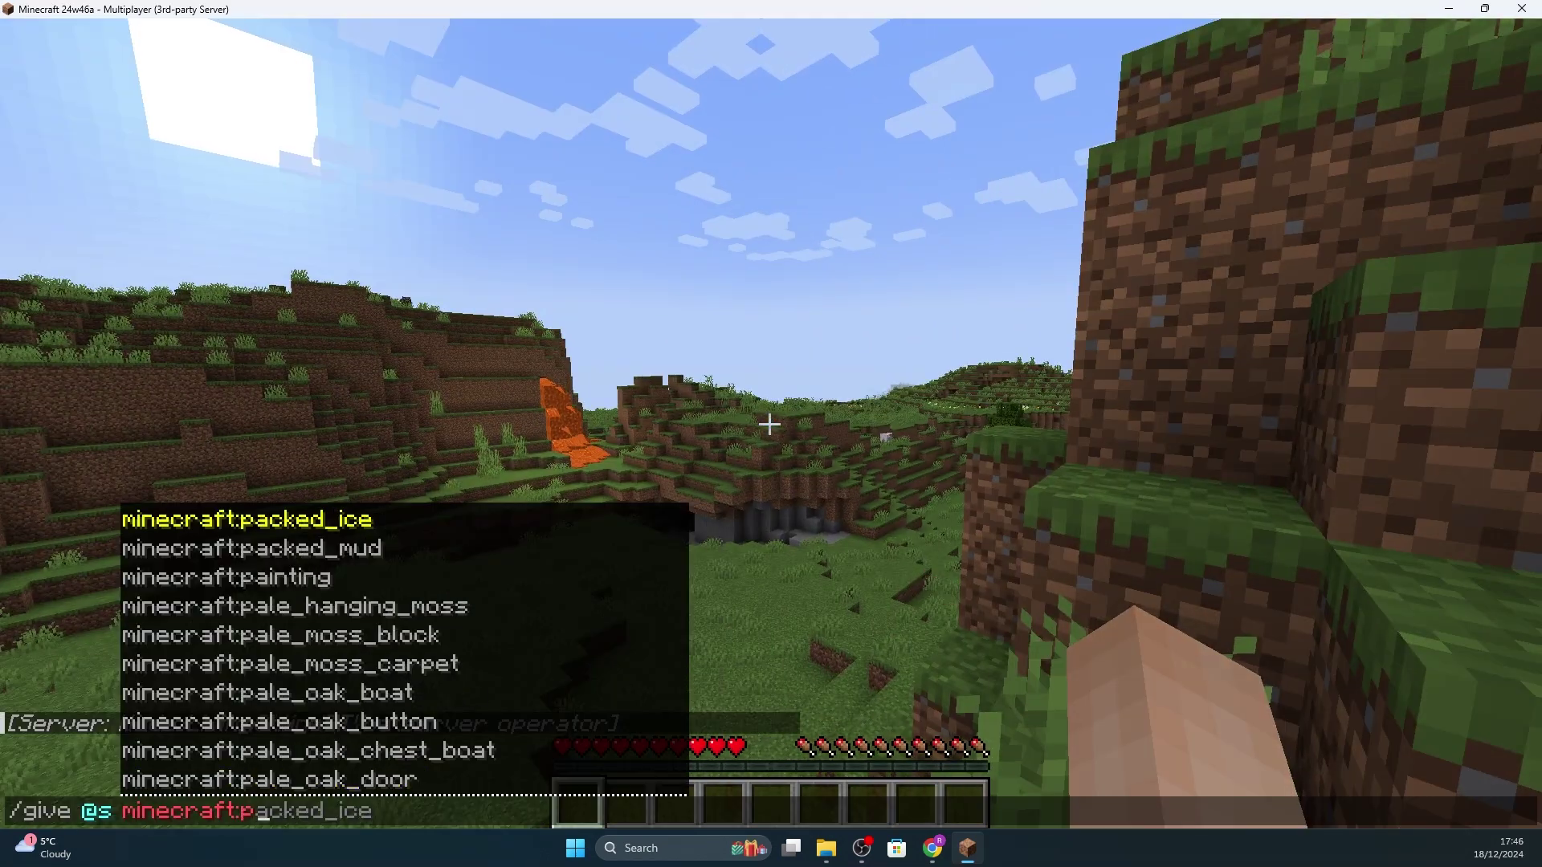
{"action": "type", "text": "e"}
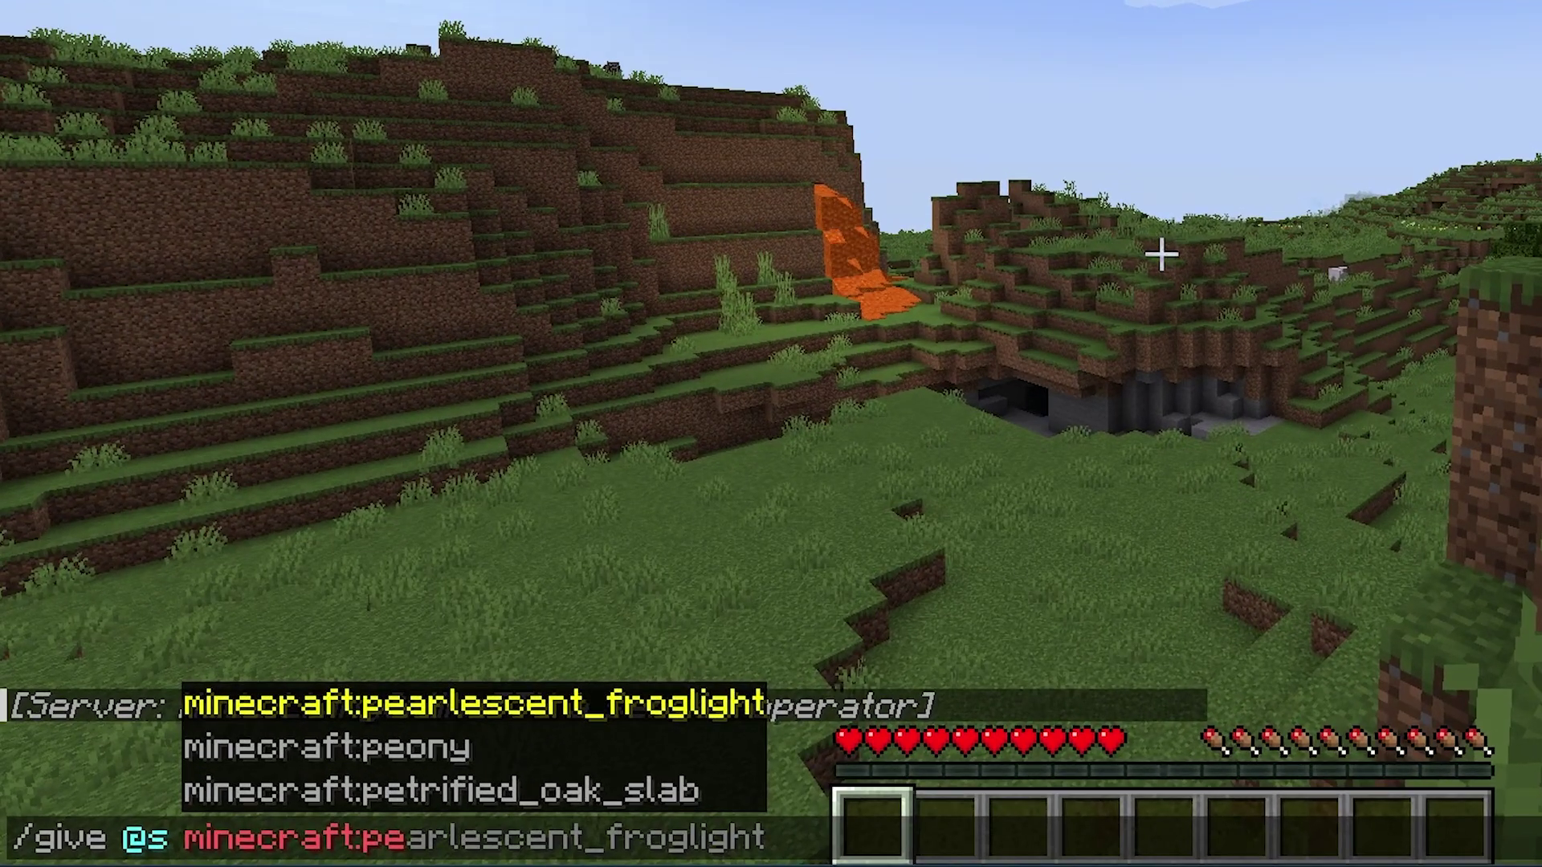